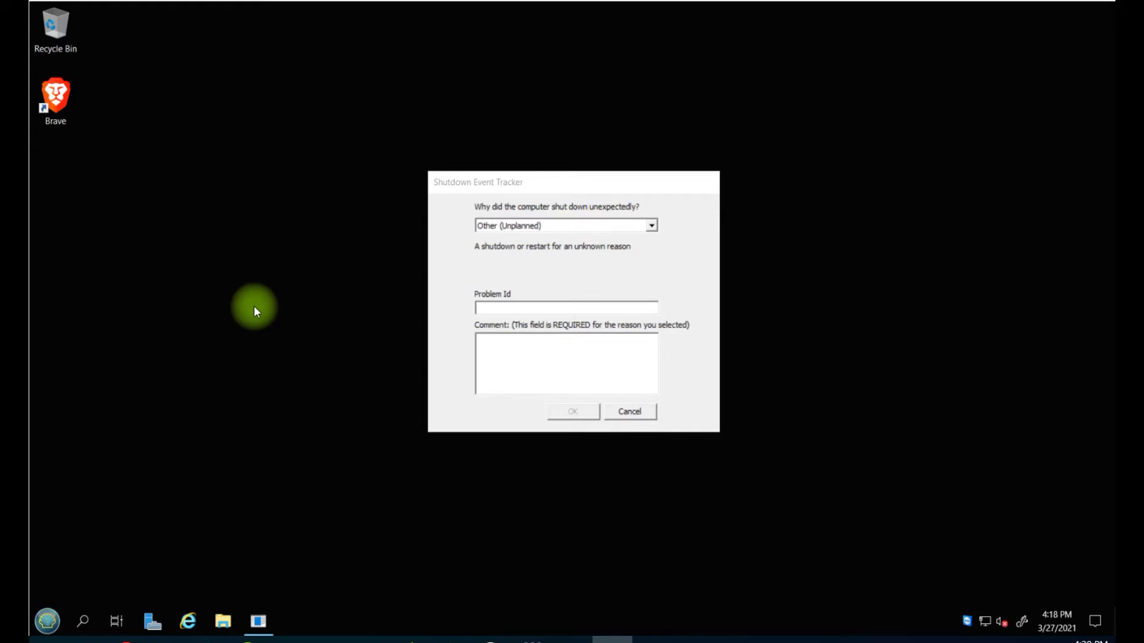
# Launch Registry Editor from a Start menu search for regedit.
pyautogui.click(541, 187)
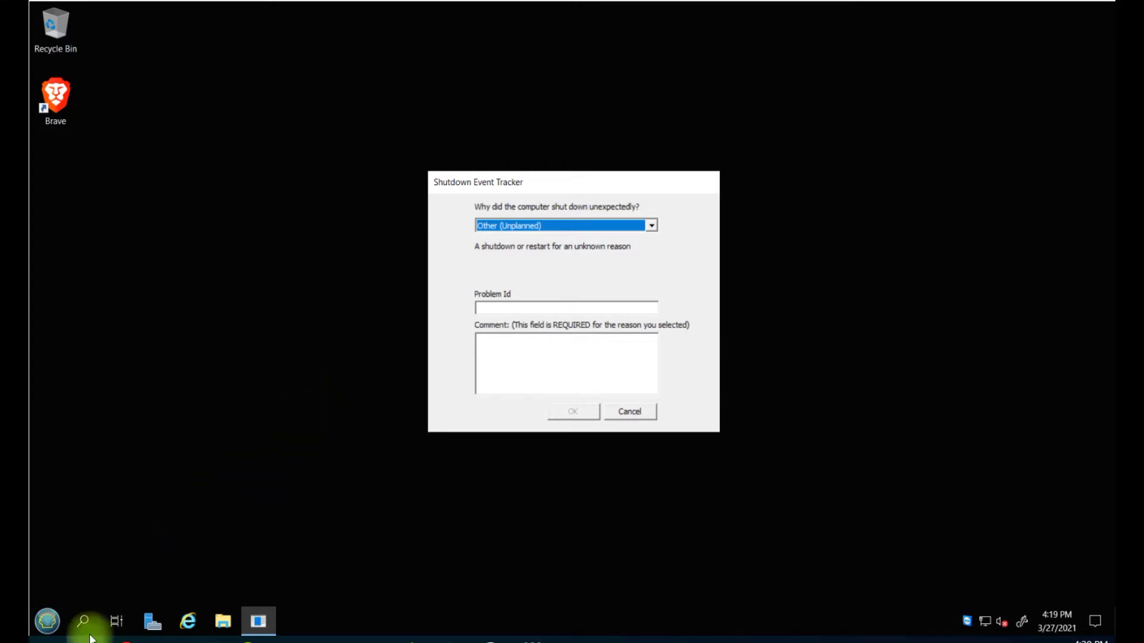
pyautogui.click(48, 620)
pyautogui.write('re')
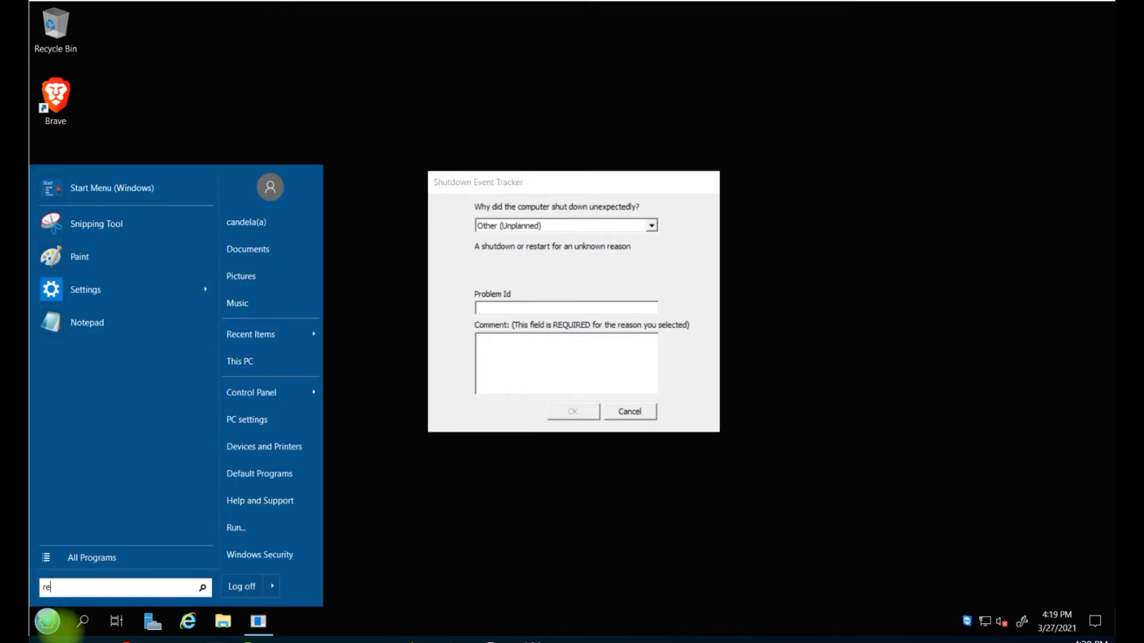
pyautogui.write('gedit')
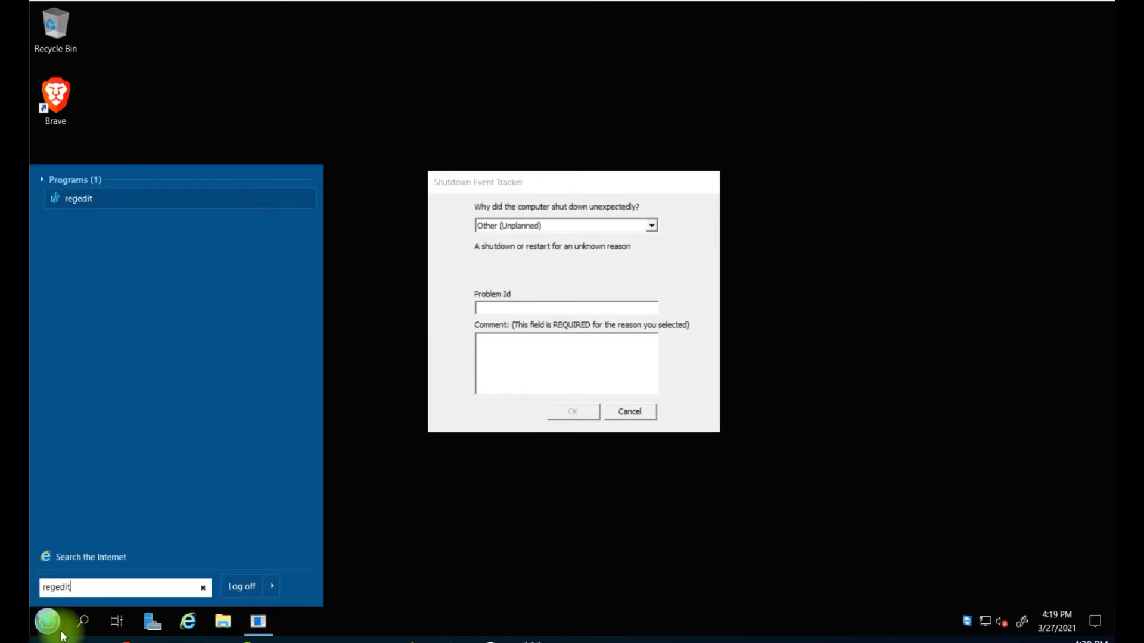
pyautogui.press('Return')
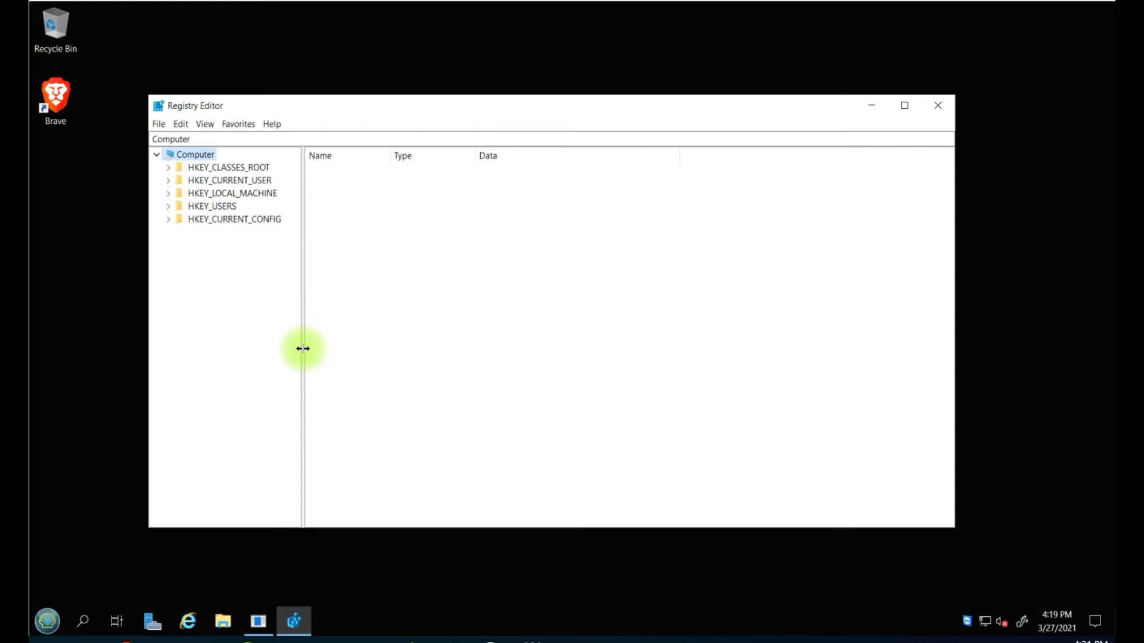
pyautogui.click(159, 124)
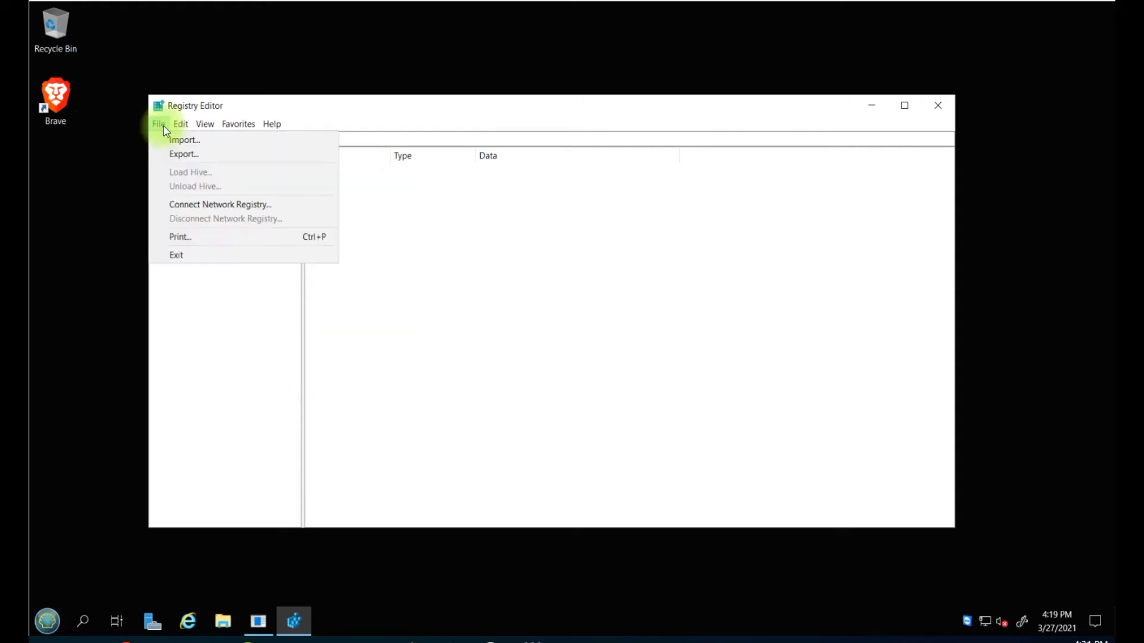
# Export the entire registry to the desktop as March 27-2021.reg.
pyautogui.click(182, 156)
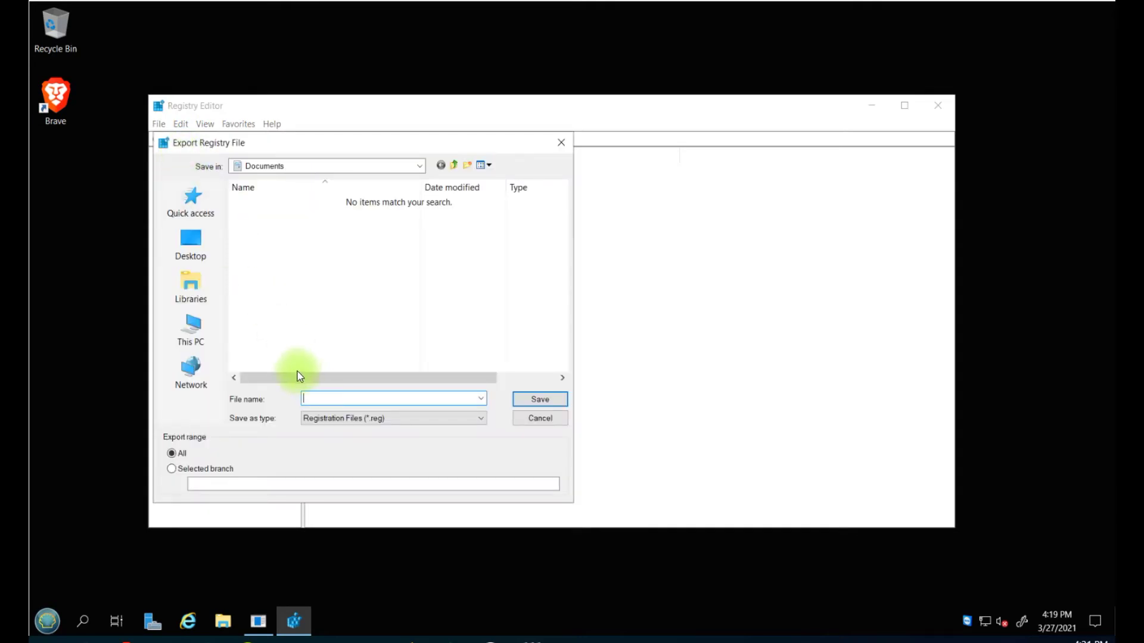
pyautogui.click(191, 241)
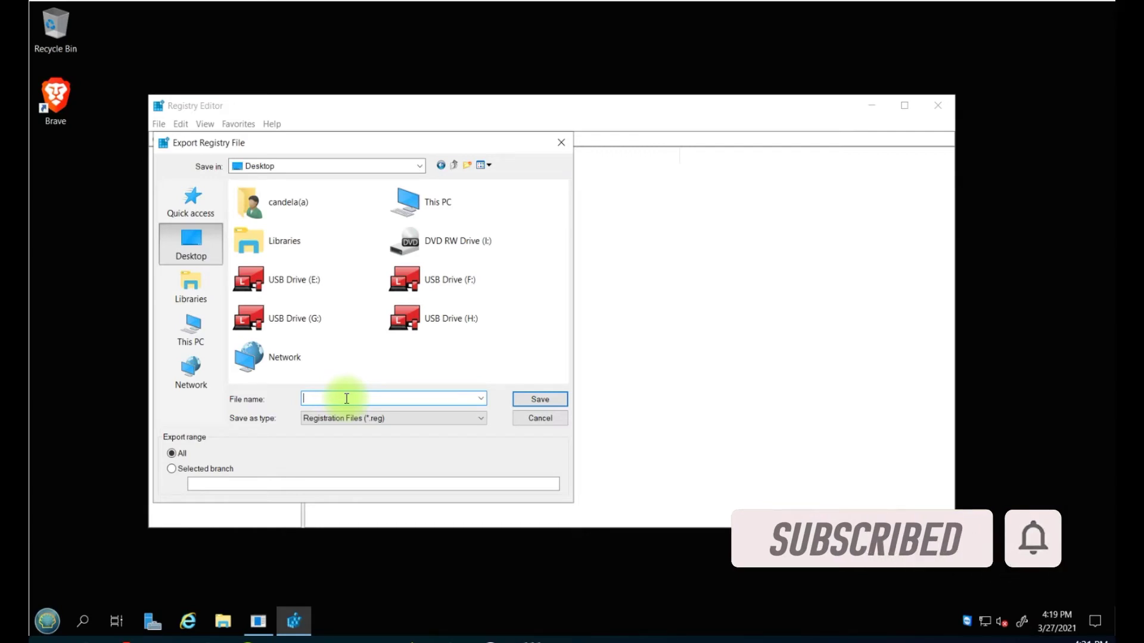
pyautogui.write('Marcgh')
pyautogui.press('BackSpace')
pyautogui.press('BackSpace')
pyautogui.write('h ')
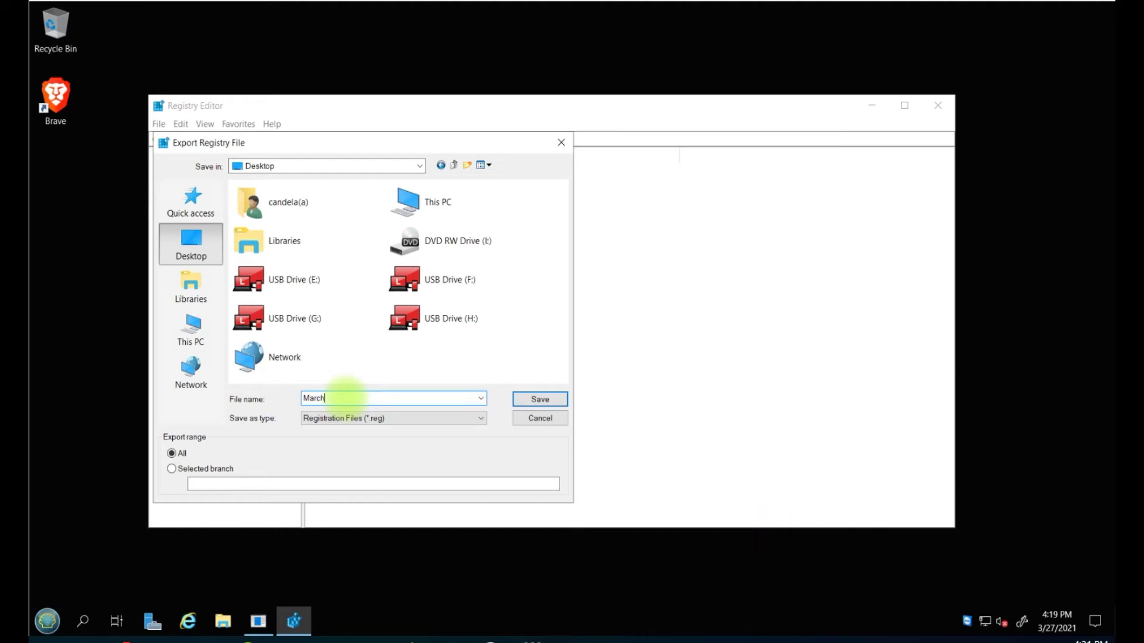
pyautogui.write('2')
pyautogui.write('7-0')
pyautogui.press('BackSpace')
pyautogui.write('202')
pyautogui.write('1')
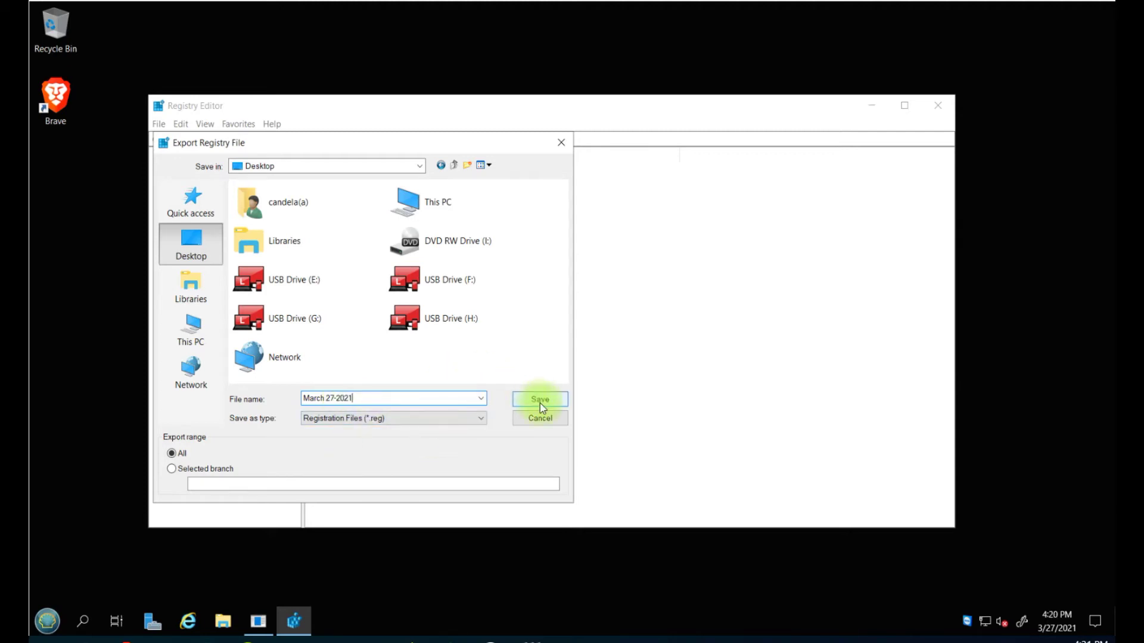
pyautogui.click(540, 402)
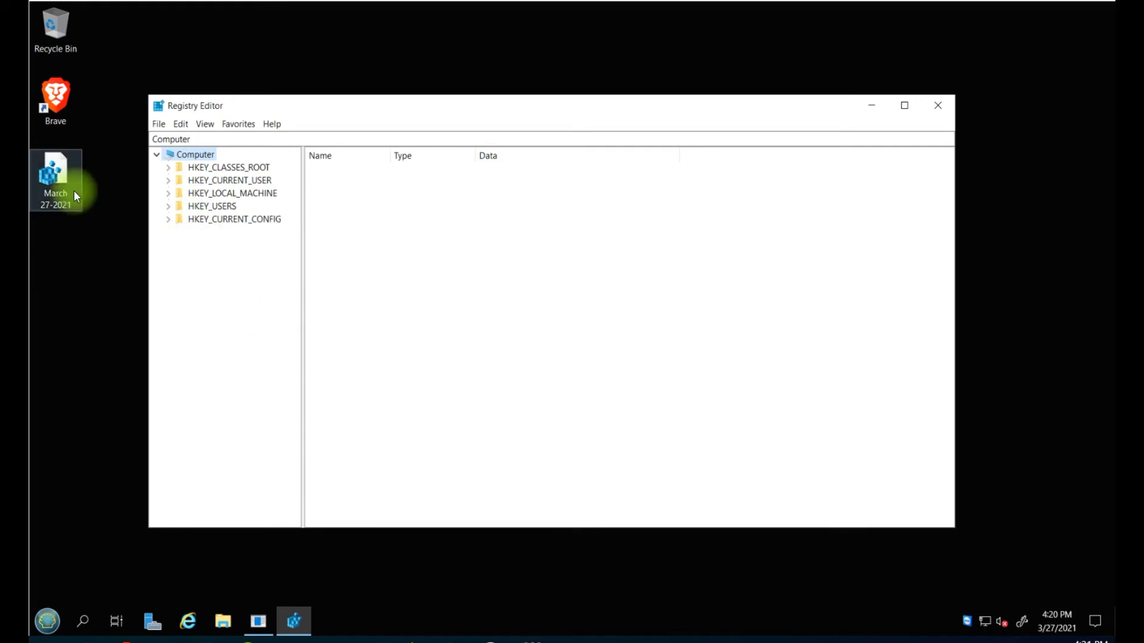
pyautogui.click(168, 193)
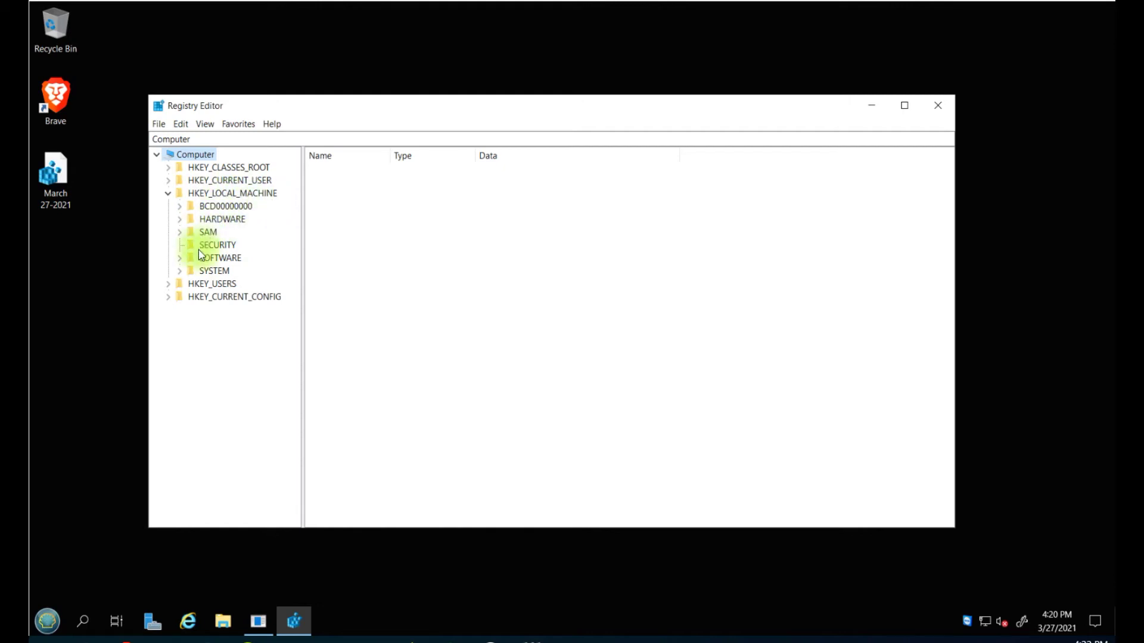
# Expand HKLM\SOFTWARE\Microsoft\Windows\CurrentVersion\Reliability and select its DirtyShutdown value.
pyautogui.click(180, 258)
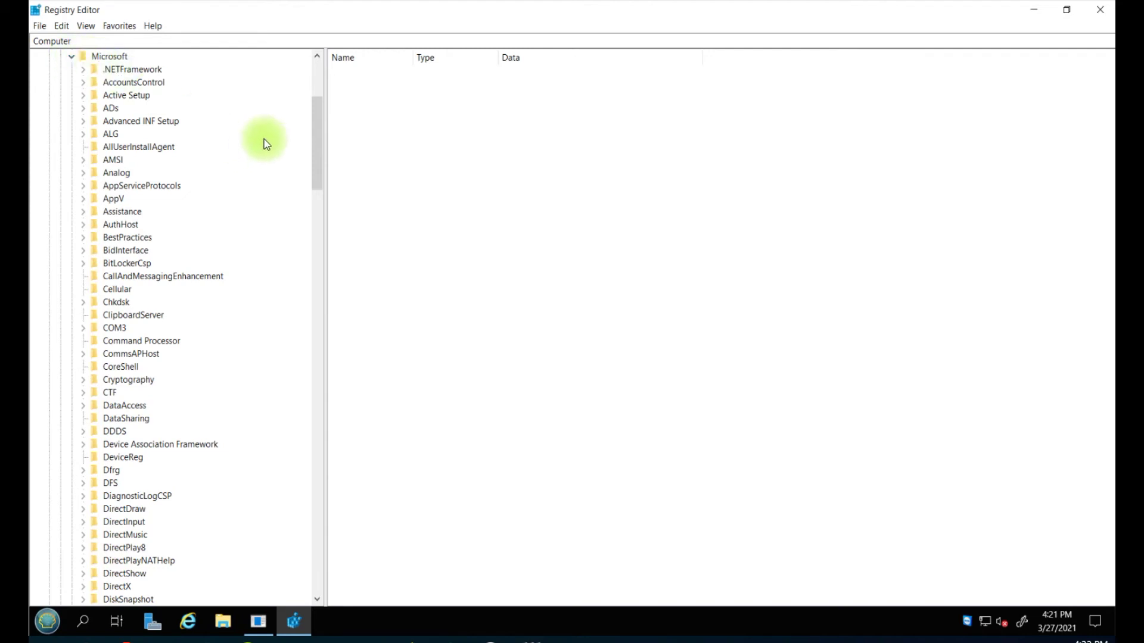
pyautogui.moveTo(319, 180)
pyautogui.mouseDown()
pyautogui.moveTo(332, 504)
pyautogui.moveTo(324, 593)
pyautogui.mouseUp()
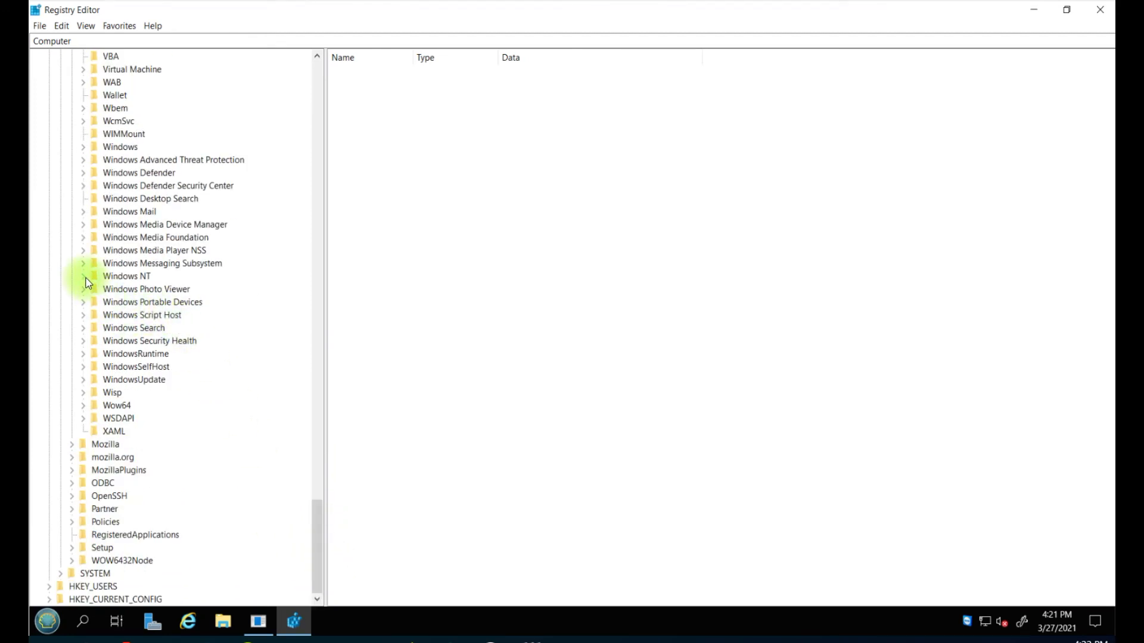
pyautogui.click(85, 148)
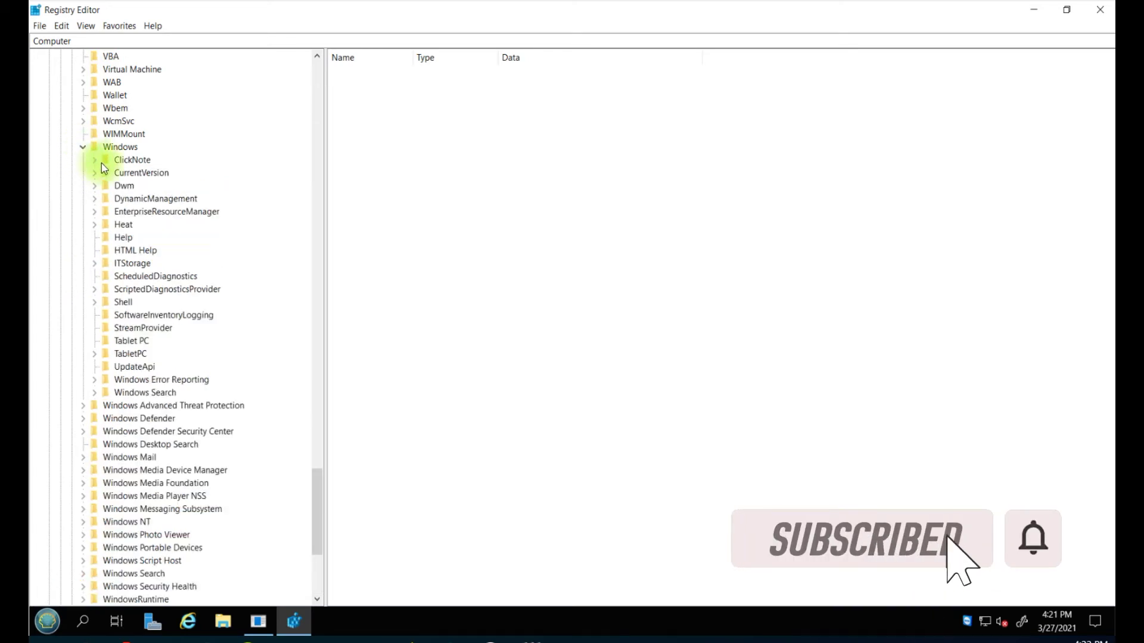
pyautogui.click(99, 173)
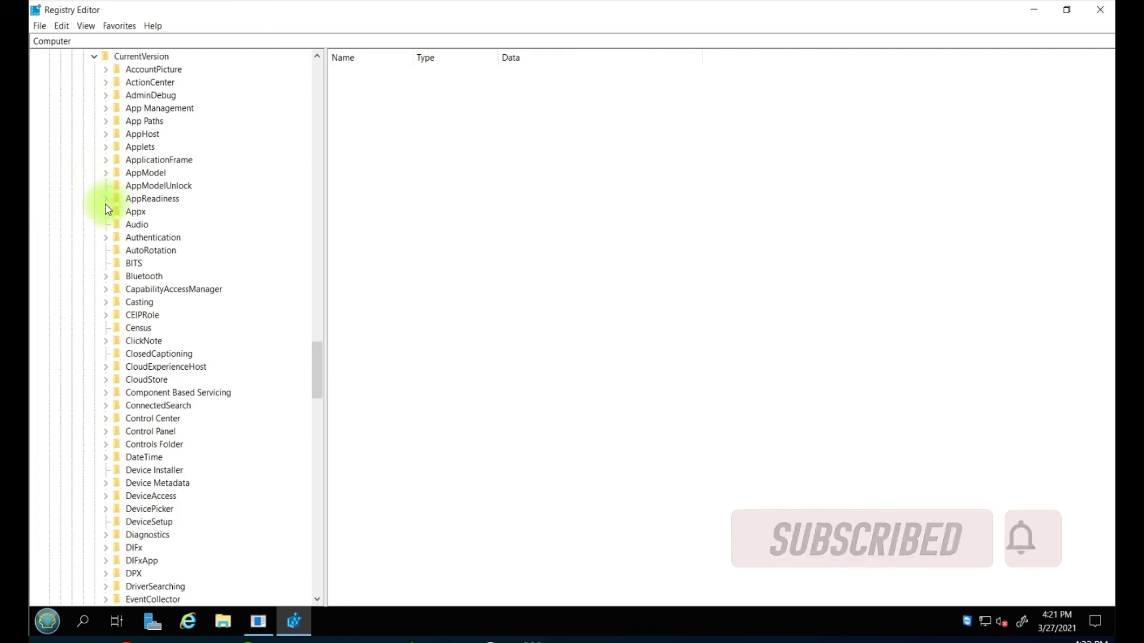
pyautogui.moveTo(317, 352); pyautogui.dragTo(315, 462)
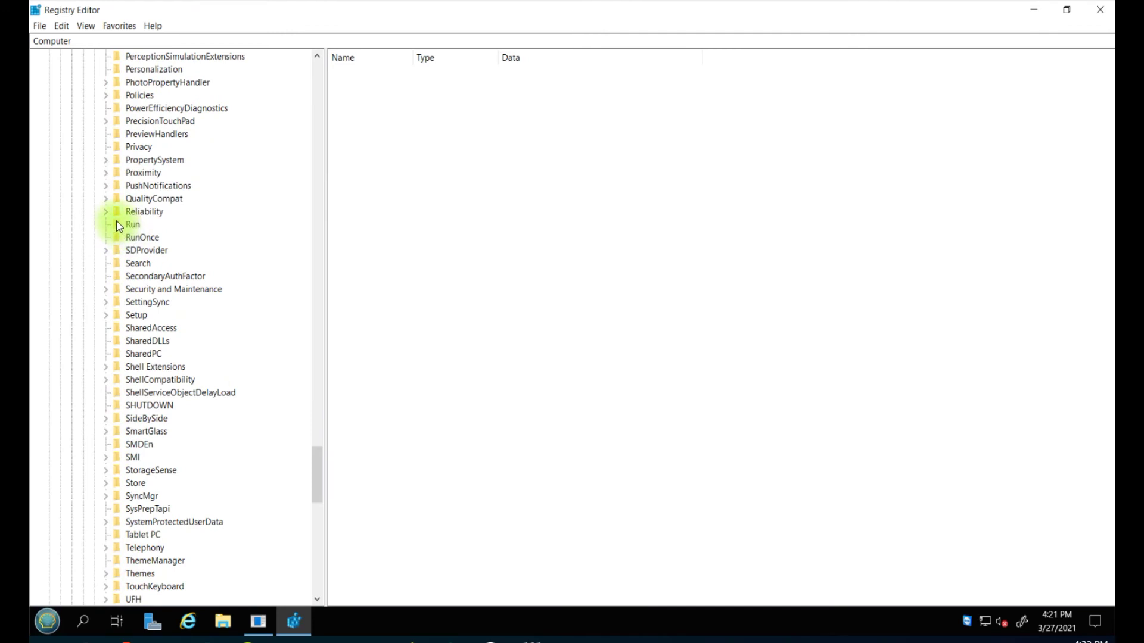
pyautogui.click(107, 212)
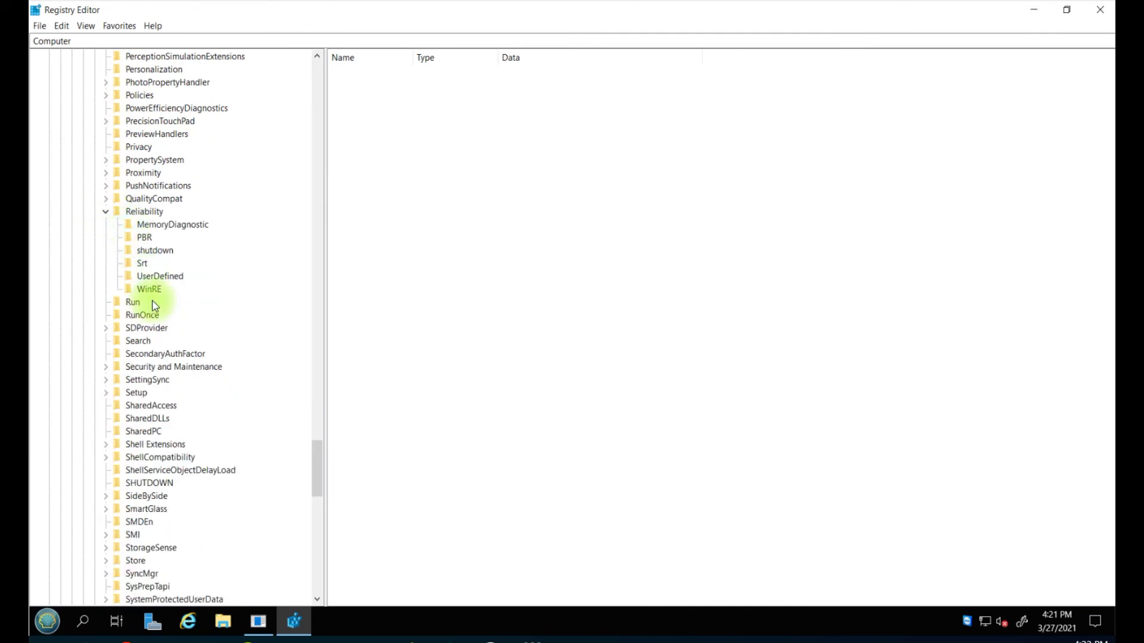
pyautogui.click(143, 212)
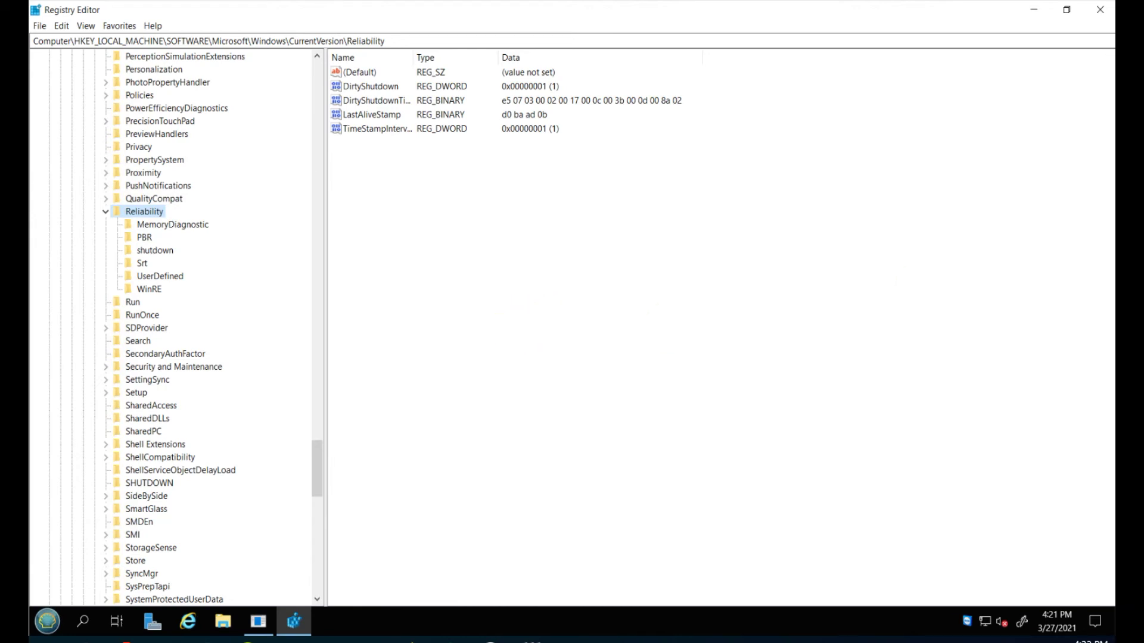
pyautogui.click(383, 86)
# Delete the DirtyShutdown value and widen the Name column.
pyautogui.rightClick(381, 85)
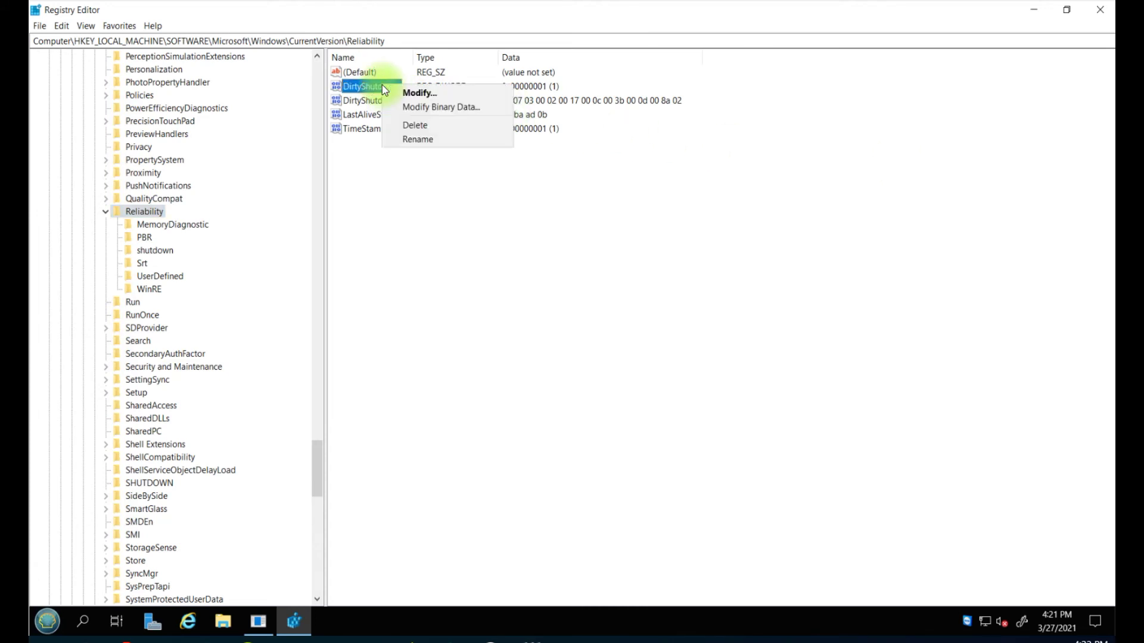
pyautogui.click(426, 125)
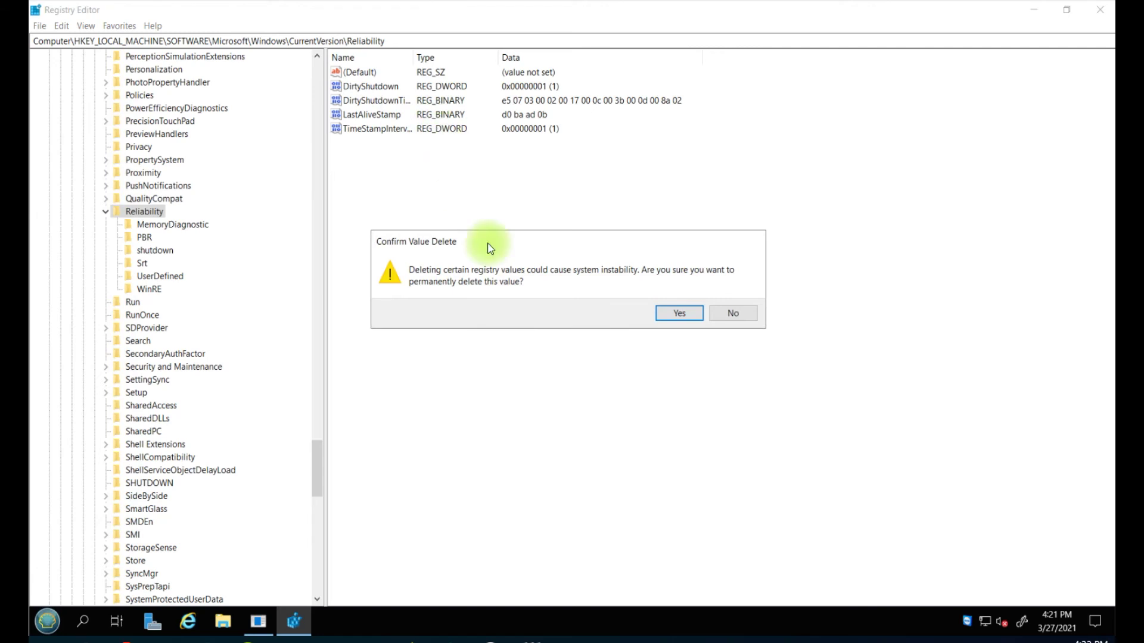
pyautogui.click(669, 316)
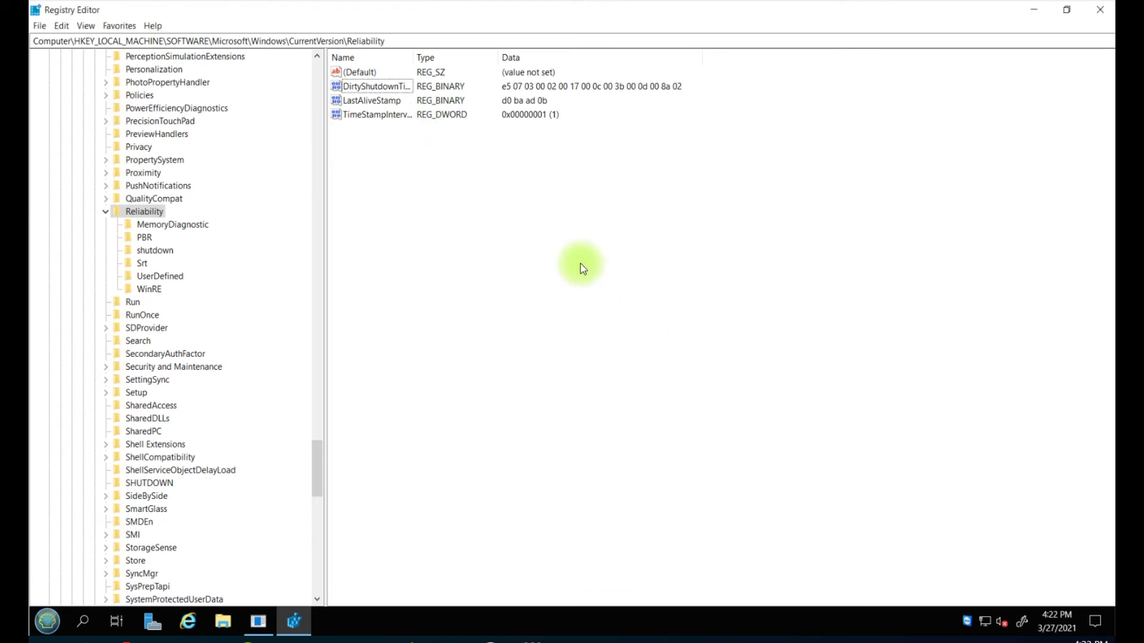
pyautogui.moveTo(527, 57); pyautogui.dragTo(527, 92)
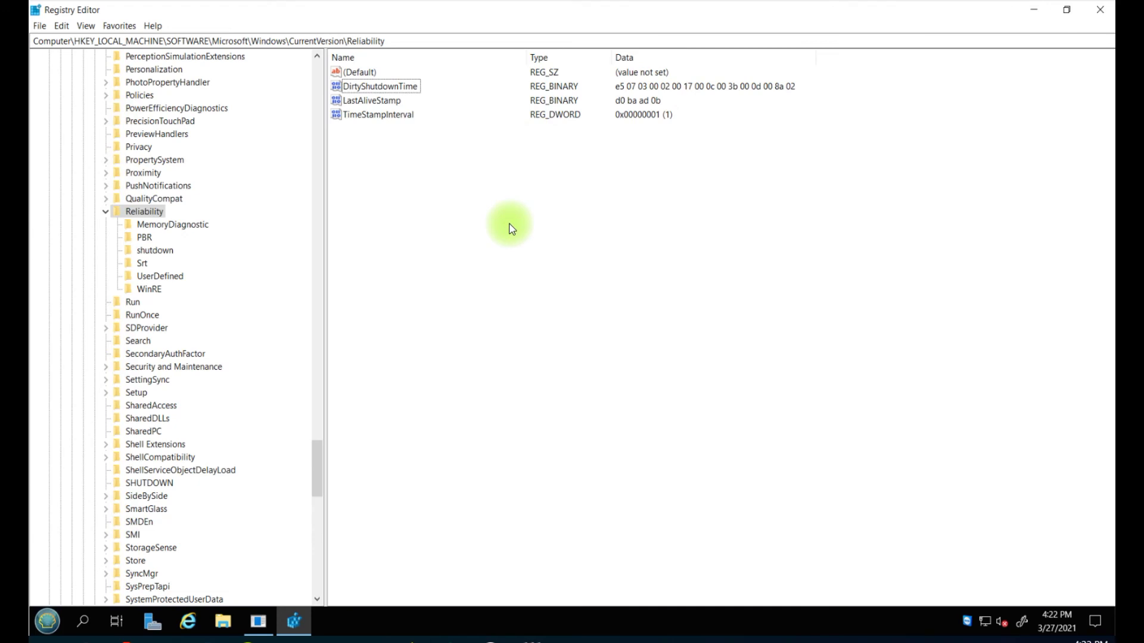
# Delete the DirtyShutdownTime value and close Registry Editor.
pyautogui.click(394, 89)
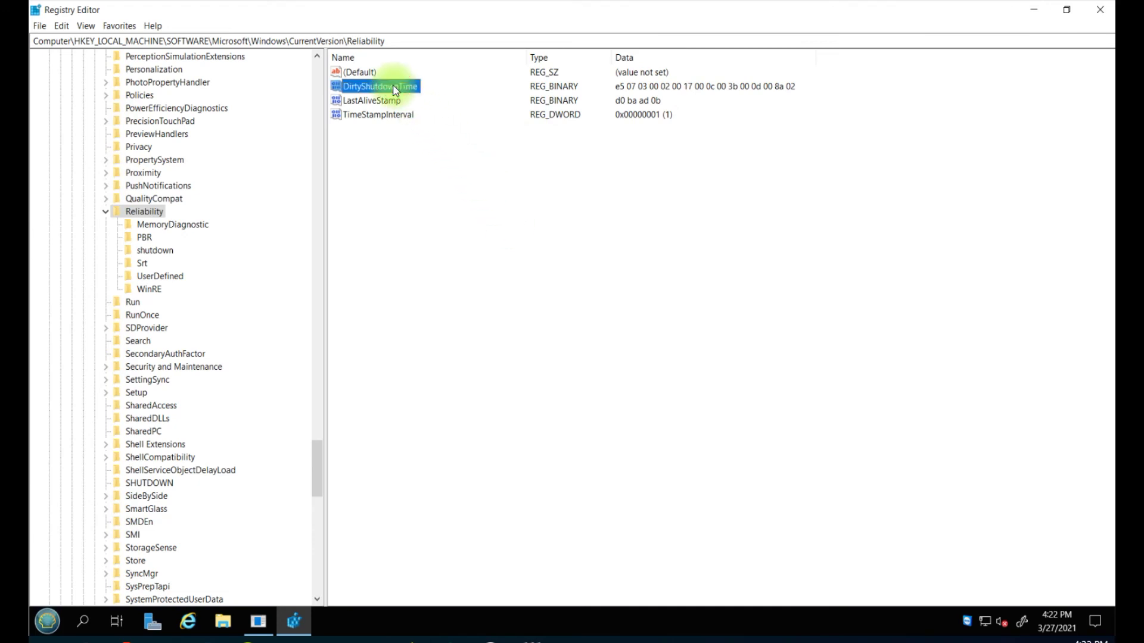
pyautogui.rightClick(394, 90)
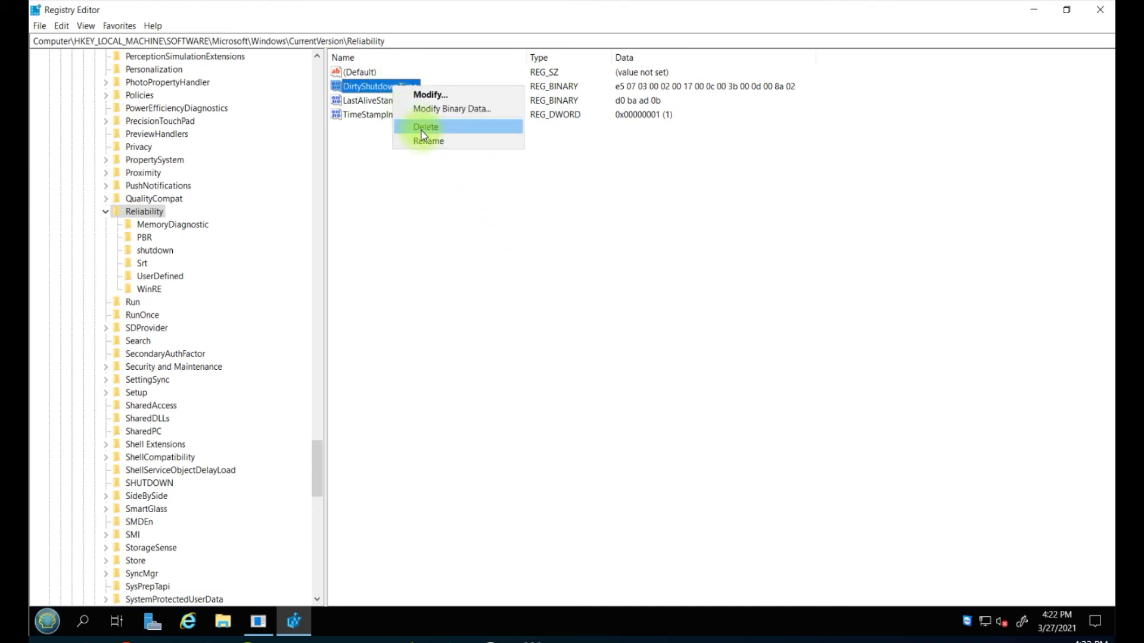
pyautogui.click(648, 268)
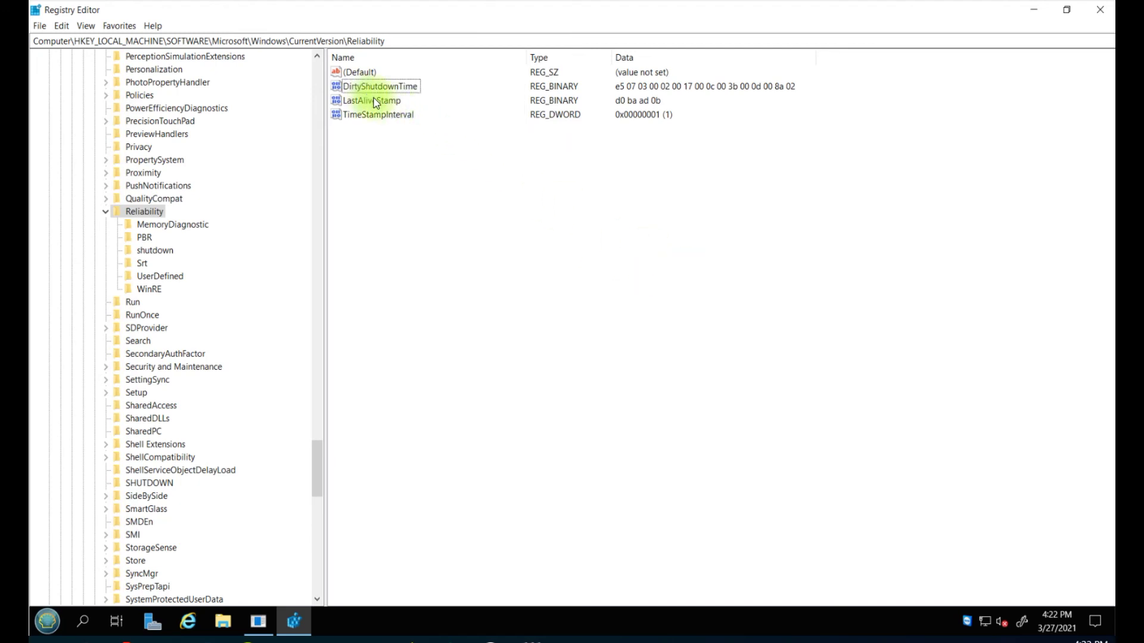
pyautogui.rightClick(396, 90)
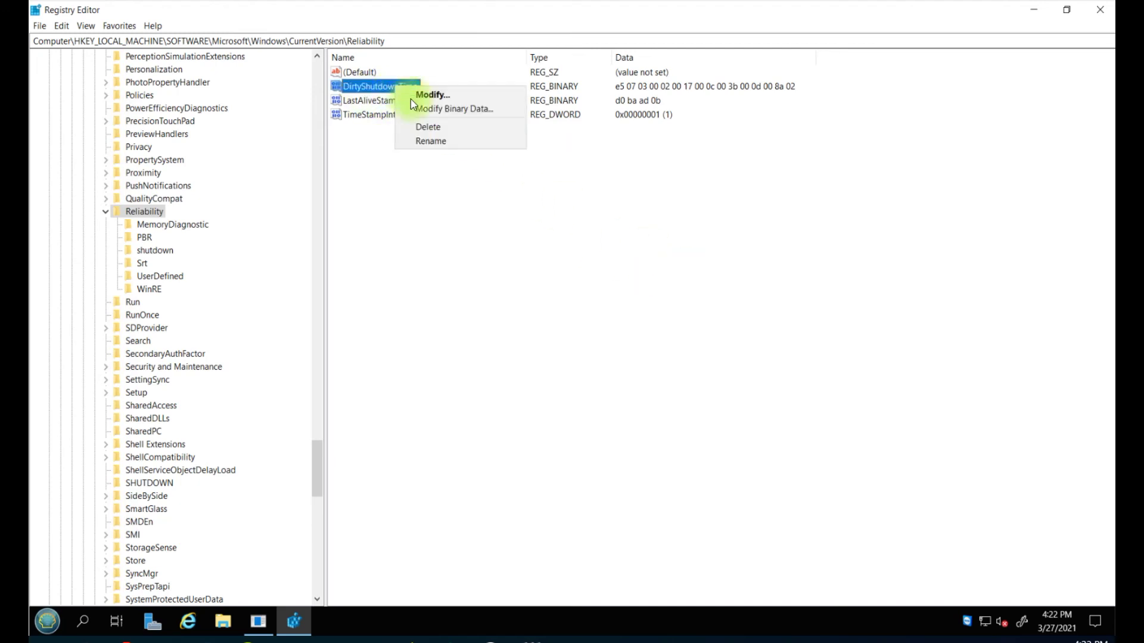
pyautogui.click(430, 128)
pyautogui.click(679, 315)
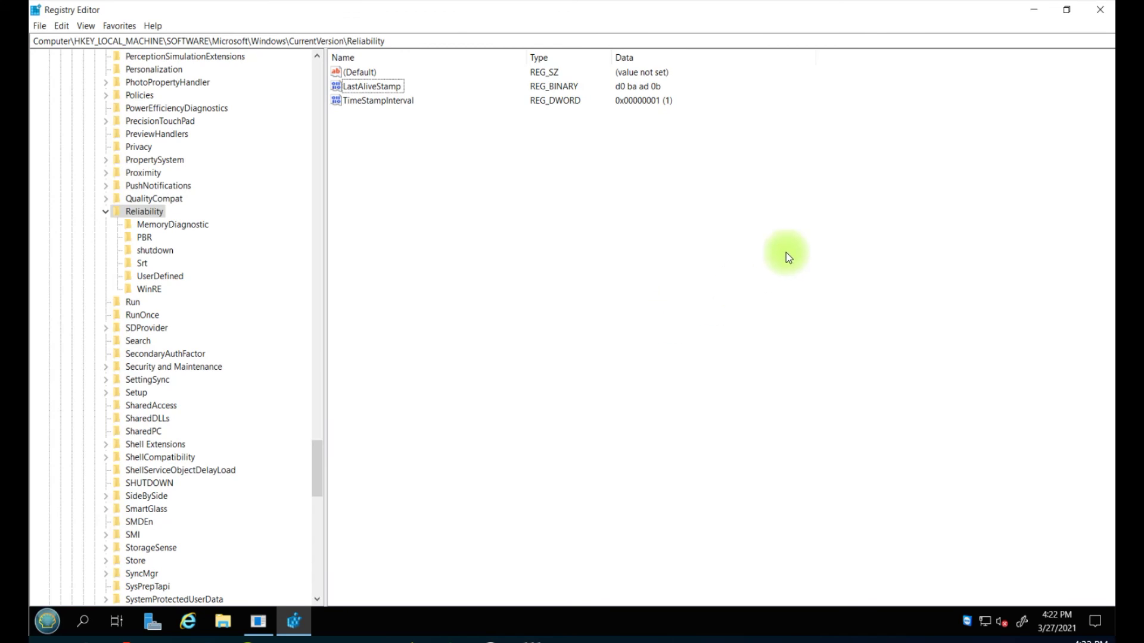
pyautogui.click(1099, 9)
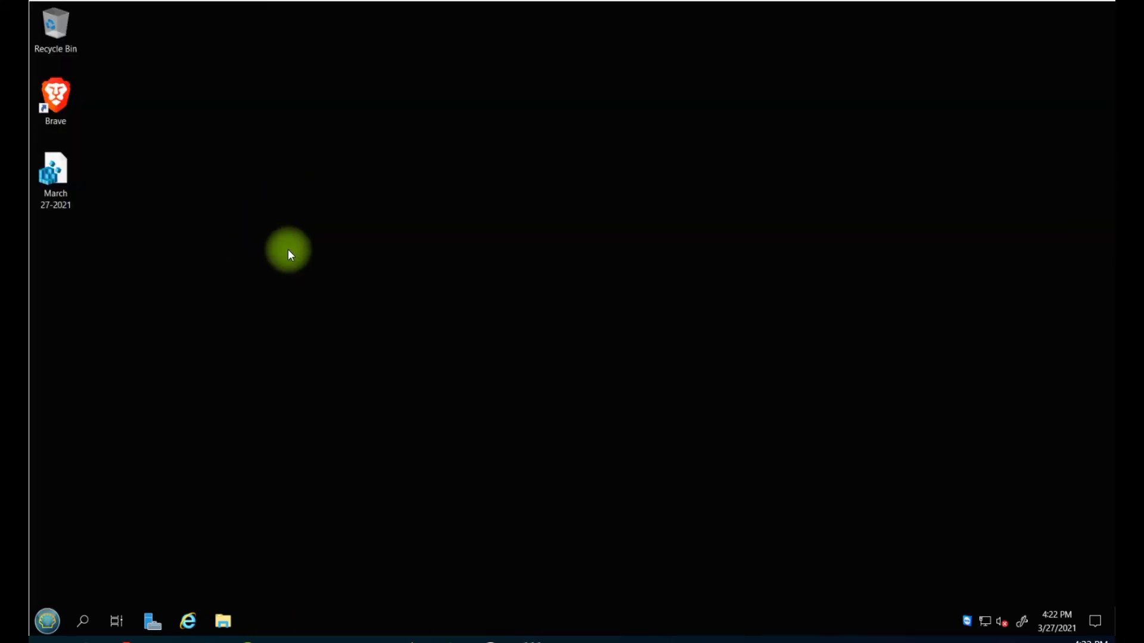
# Restart the server from Windows Security with the Other (Unplanned) reason.
pyautogui.click(47, 620)
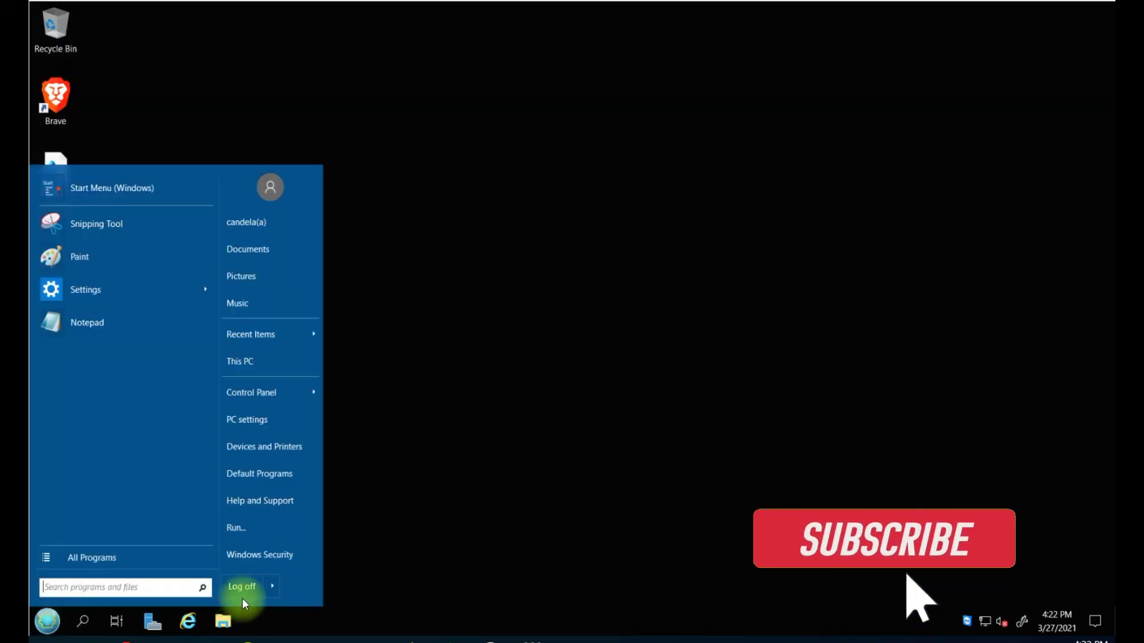
pyautogui.click(272, 587)
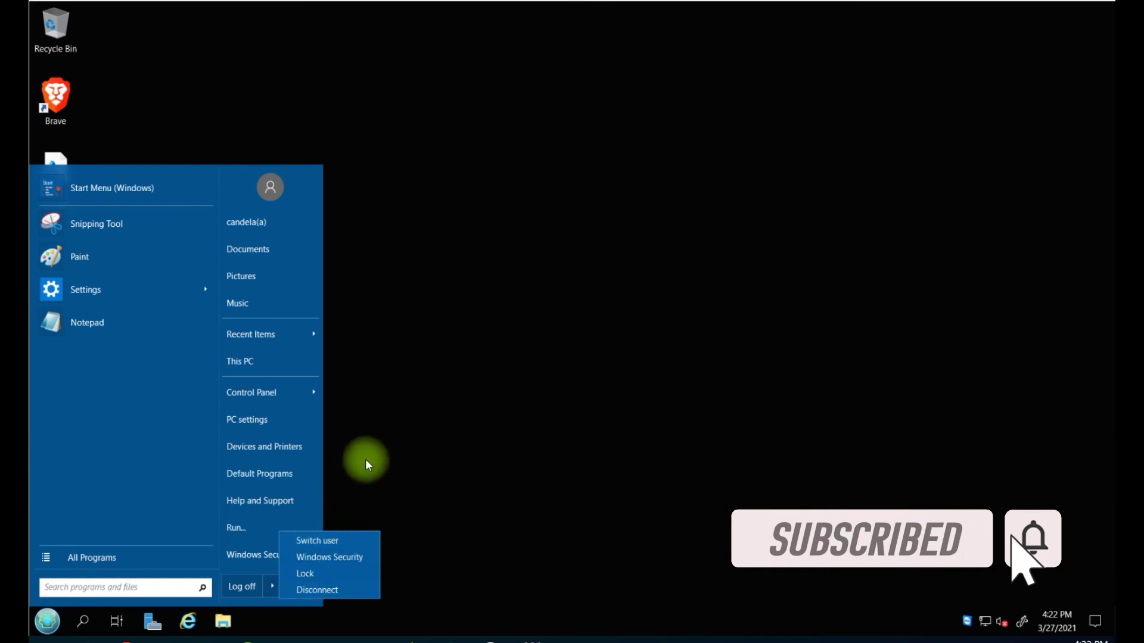
pyautogui.click(332, 560)
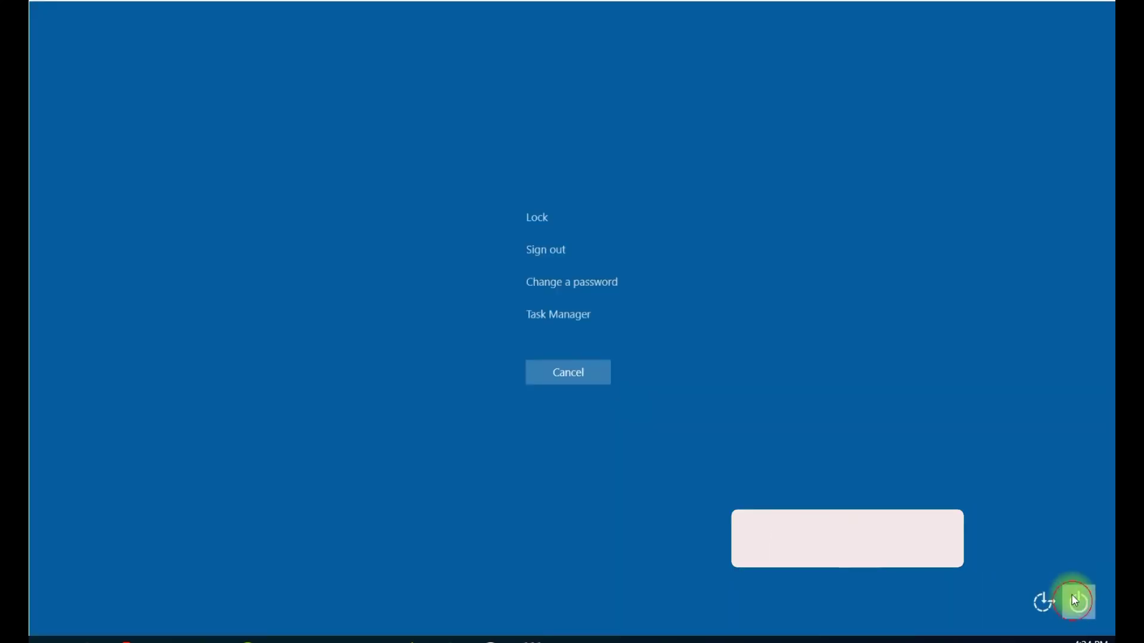
pyautogui.click(1077, 601)
pyautogui.click(1073, 566)
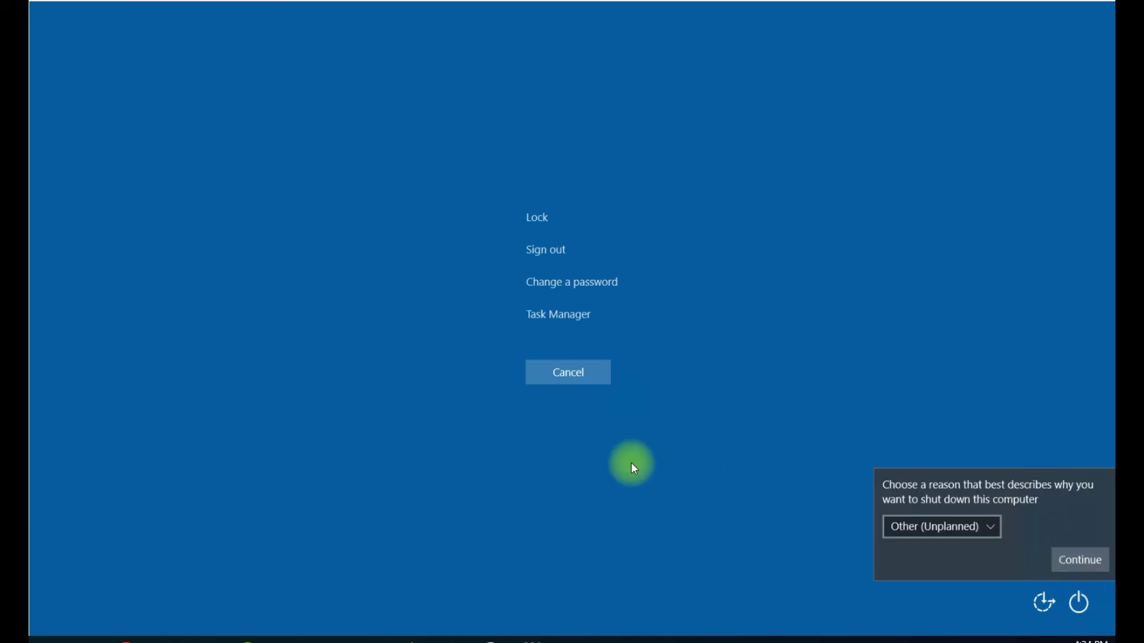
pyautogui.click(1090, 558)
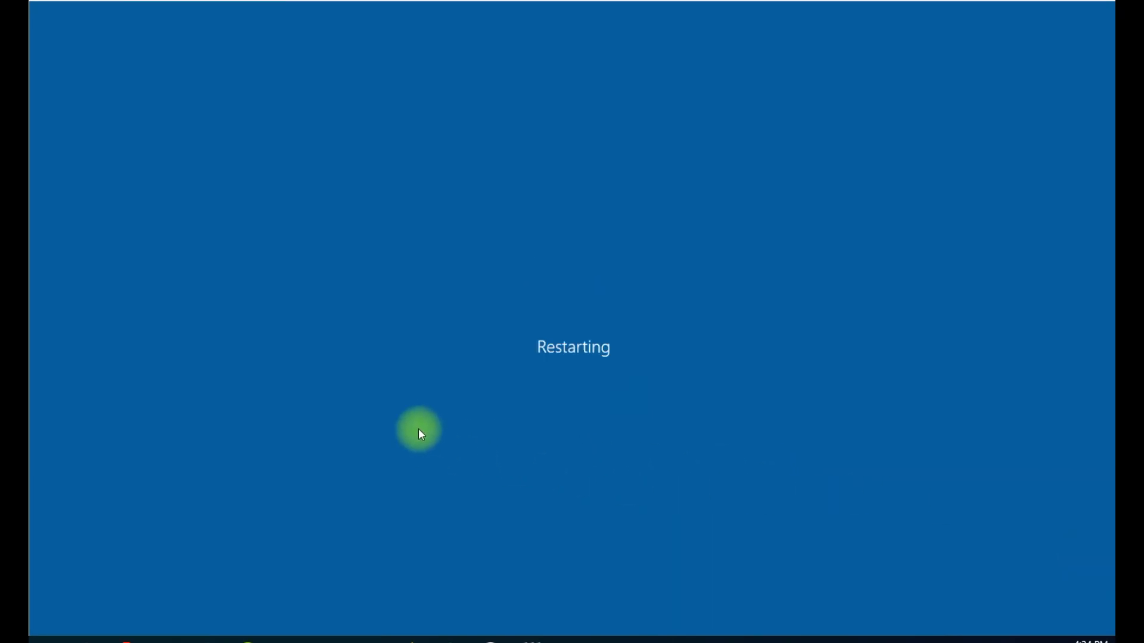